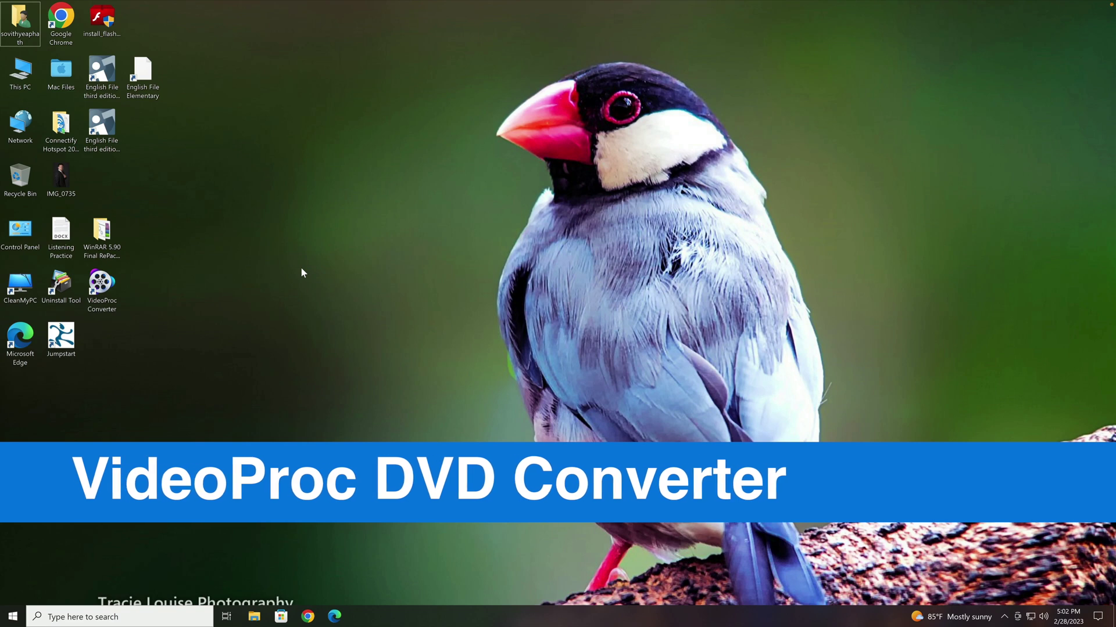
- Launch VideoProc Converter from its desktop shortcut
{"action": "double_click", "coordinate": [106, 300]}
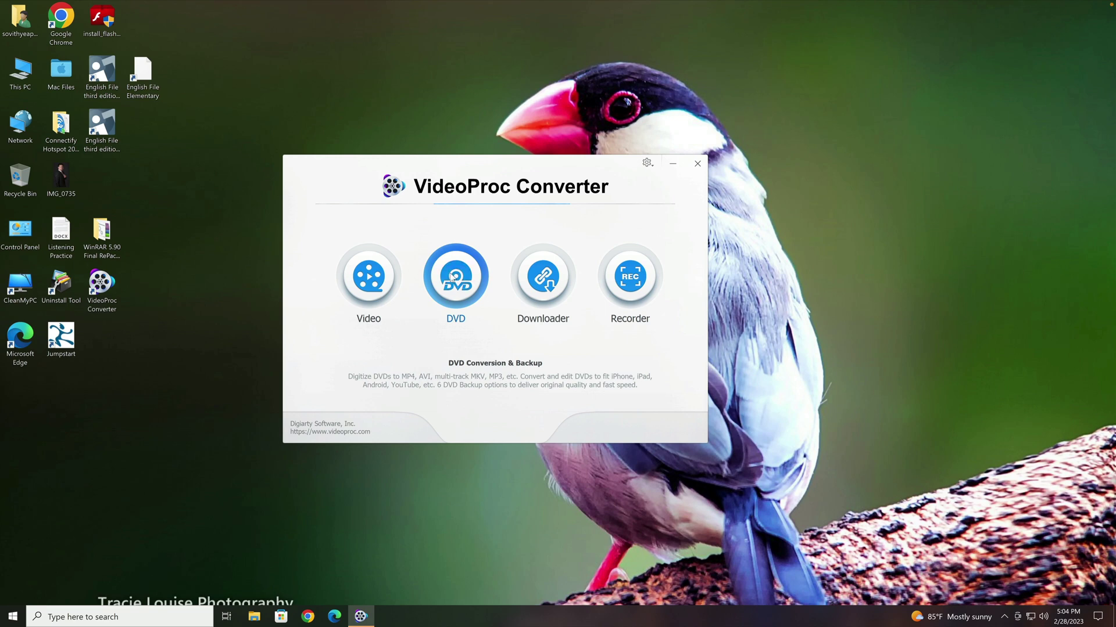
- In the DVD module, load the Strange Multiverse disc from drive D: as the source
{"action": "left_click", "coordinate": [453, 277]}
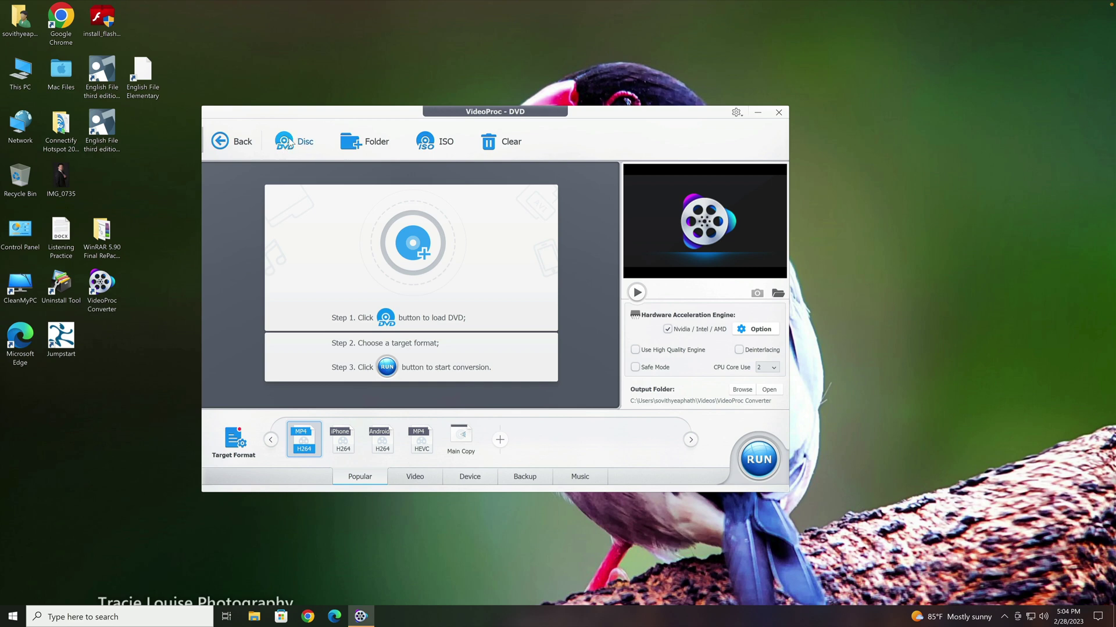
{"action": "left_click", "coordinate": [290, 143]}
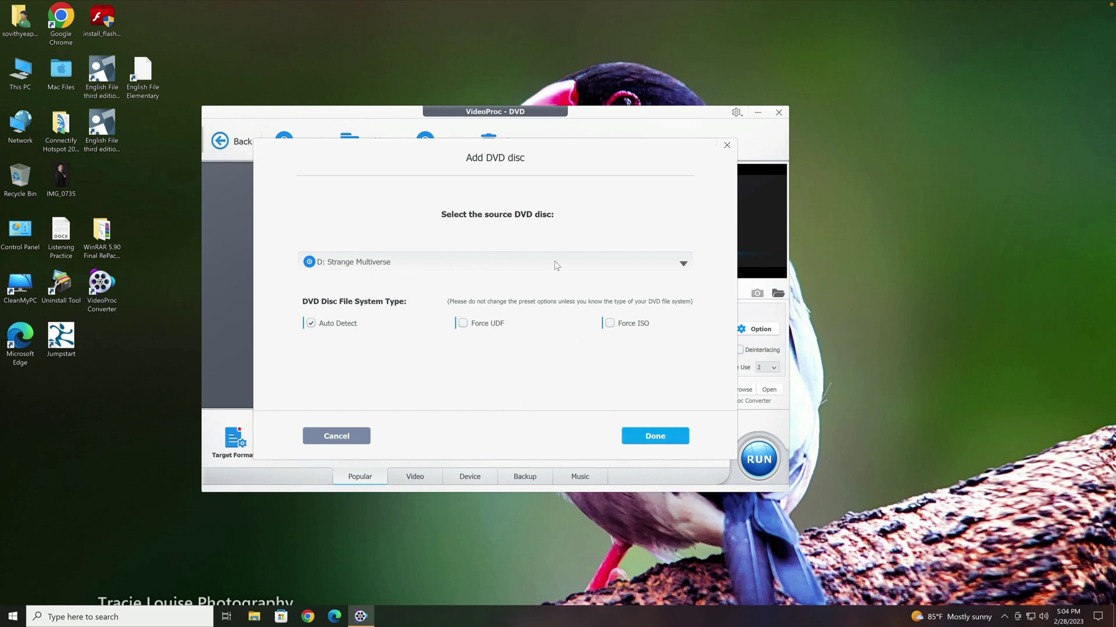
{"action": "left_click", "coordinate": [643, 436]}
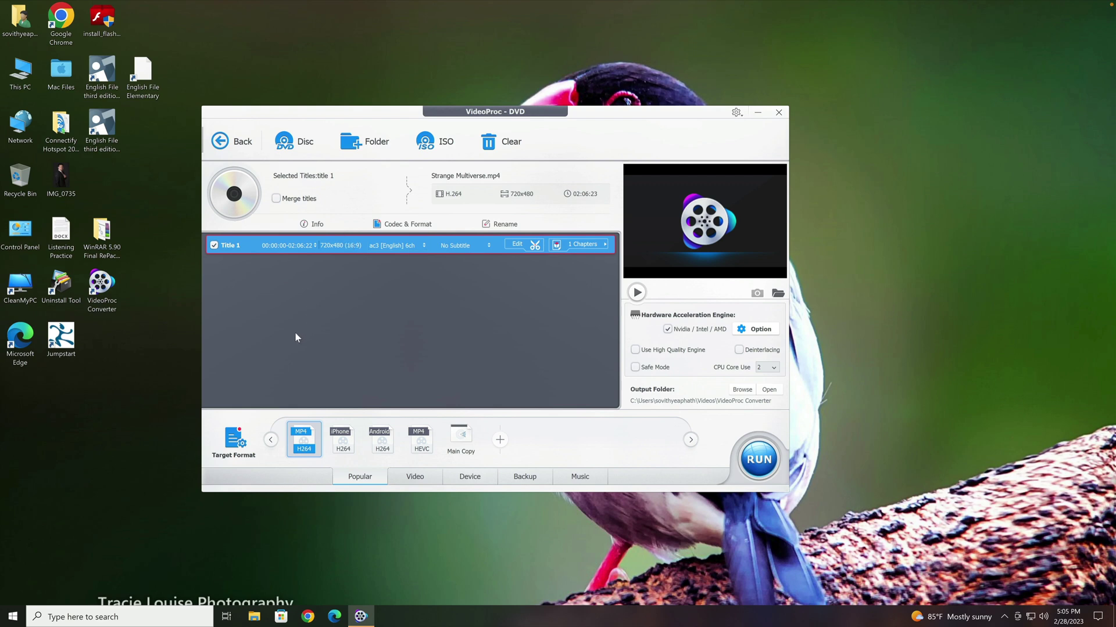
- Pick MP4 Video (H264) from General Profiles as the target format instead of iPhone / iPad
{"action": "left_click", "coordinate": [238, 446]}
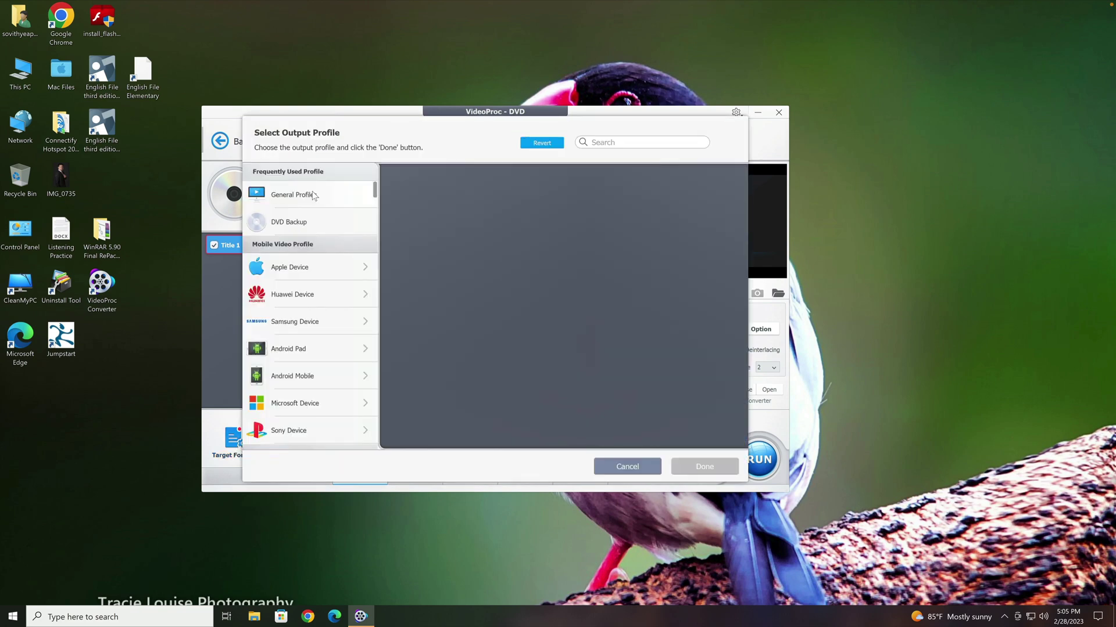
{"action": "left_click", "coordinate": [325, 198]}
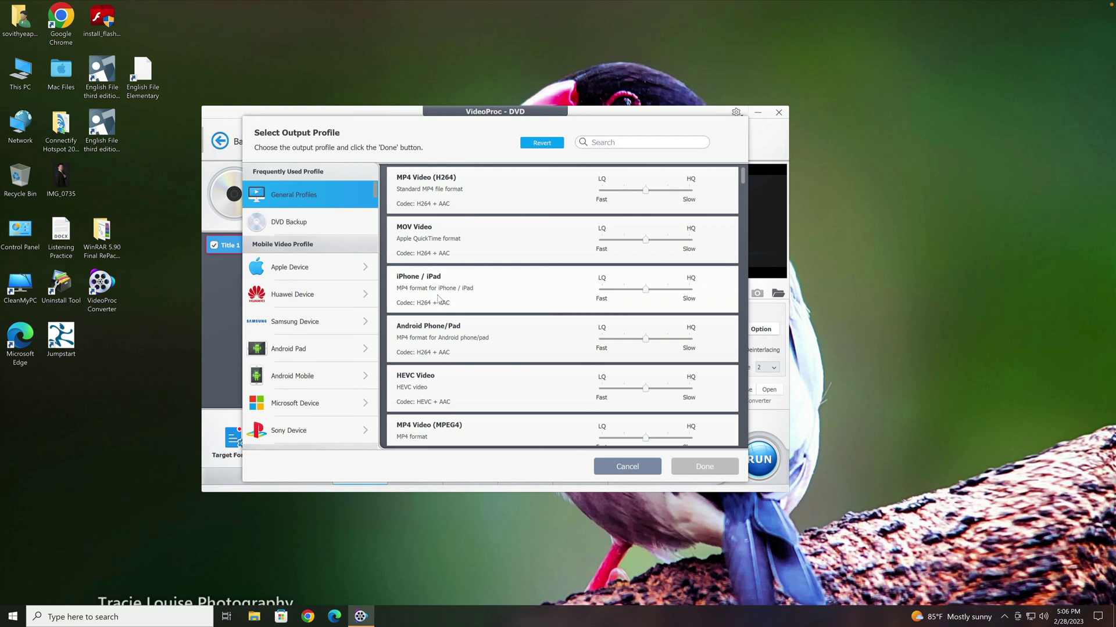
{"action": "left_click", "coordinate": [464, 286]}
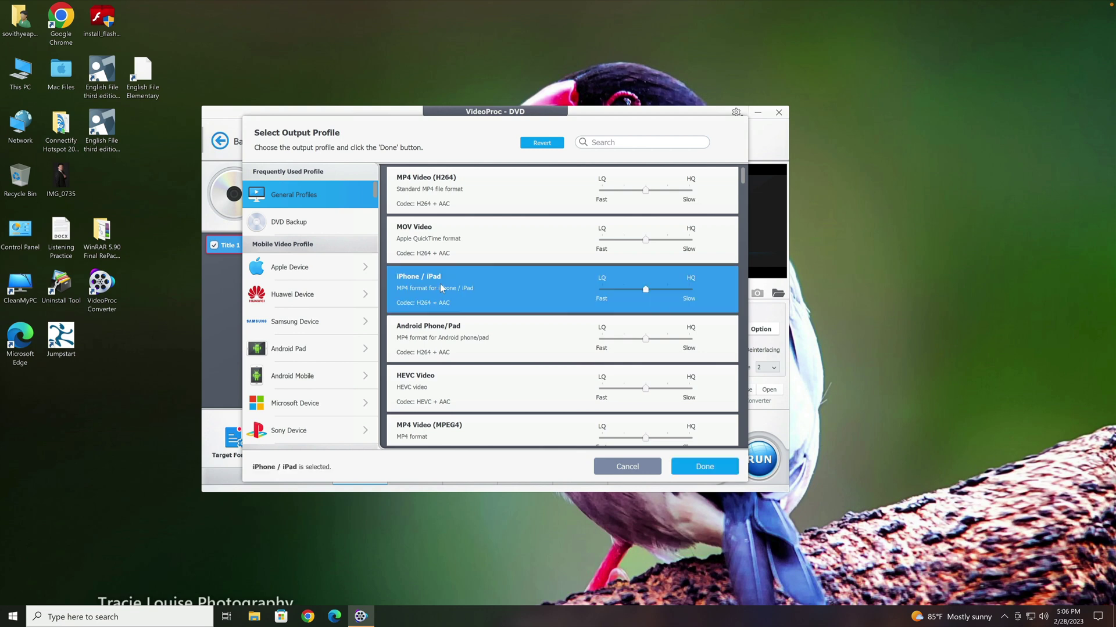
{"action": "scroll", "coordinate": [307, 358], "scroll_direction": "down", "scroll_amount": 1}
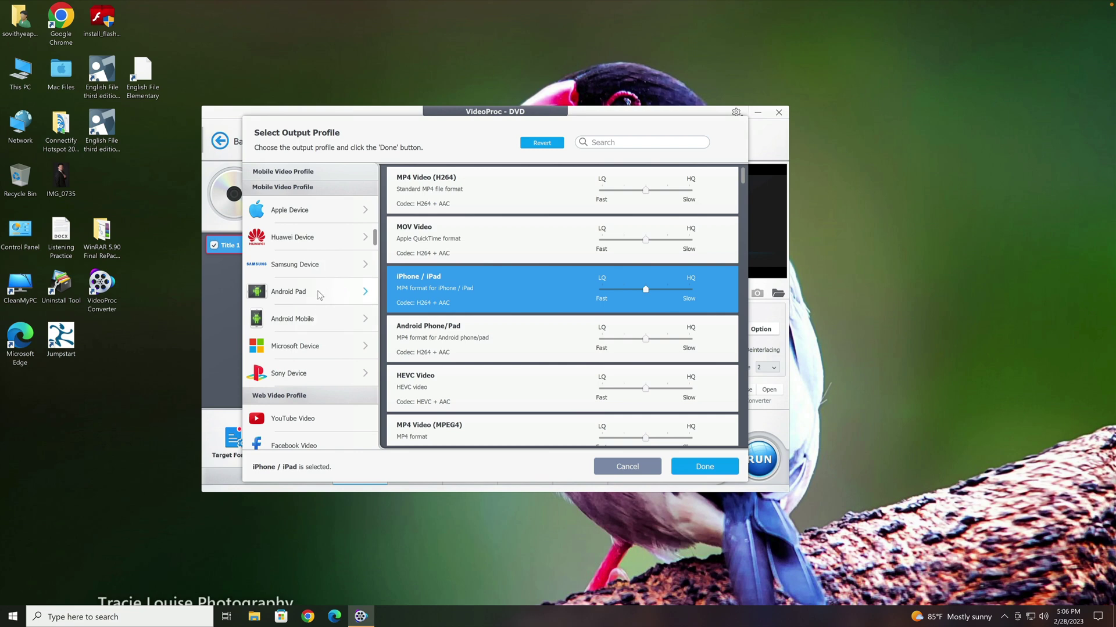
{"action": "scroll", "coordinate": [320, 302], "scroll_direction": "up", "scroll_amount": 1}
{"action": "scroll", "coordinate": [319, 317], "scroll_direction": "up", "scroll_amount": 1}
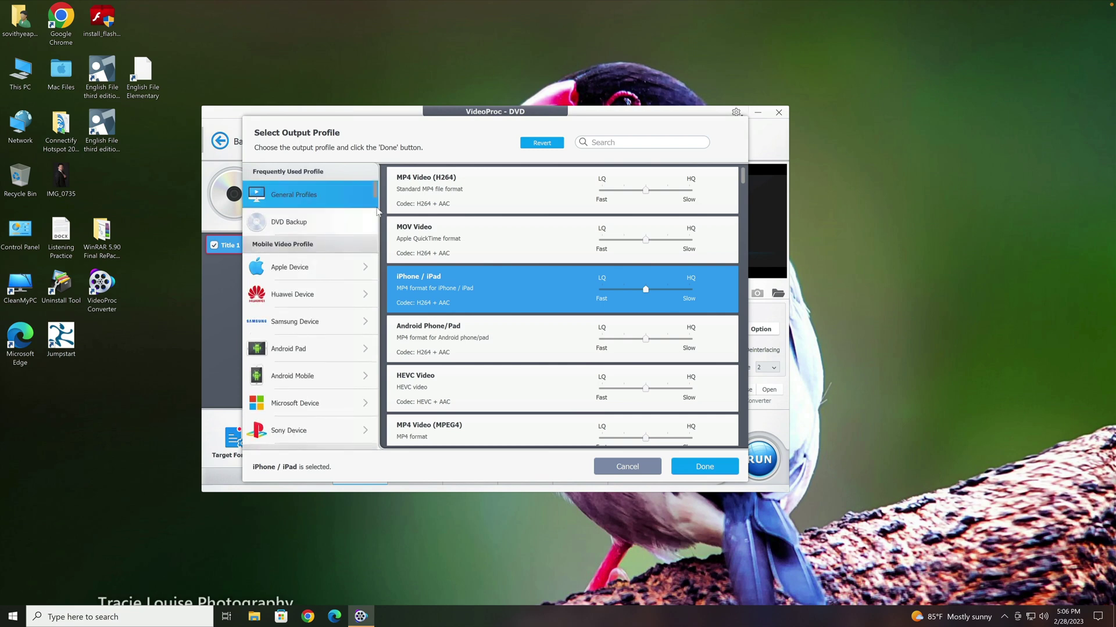
{"action": "left_click", "coordinate": [564, 189]}
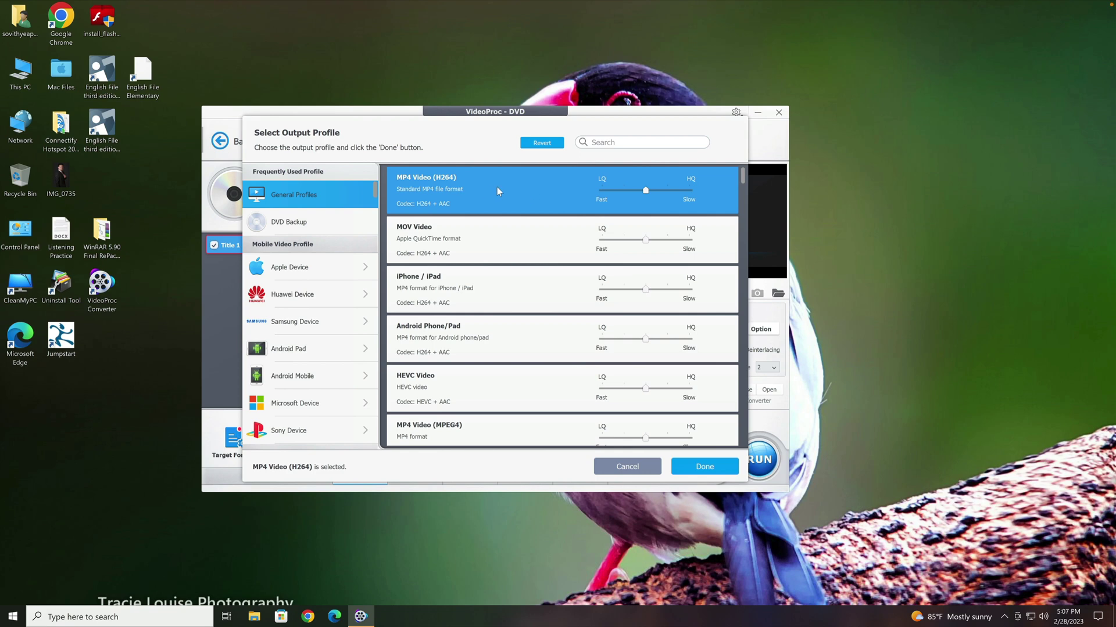
{"action": "left_click", "coordinate": [704, 467]}
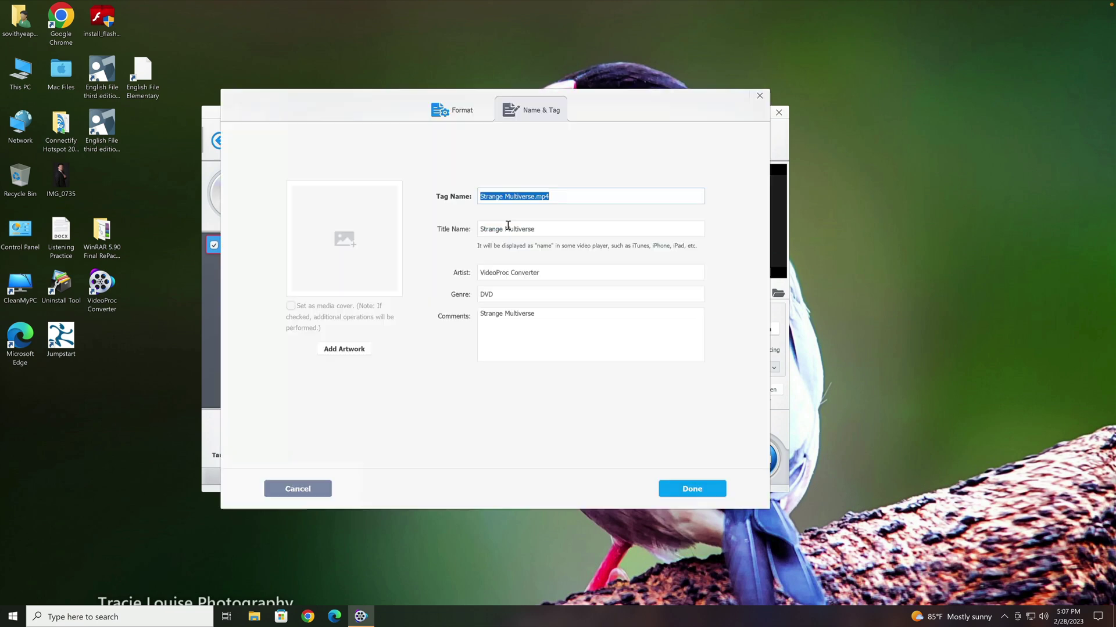
- Change the Tag Name from 'Strange Multiverse.mp4' to 'Dr Strange Multiverse Converted.mp4'
{"action": "left_click", "coordinate": [505, 225]}
{"action": "left_click", "coordinate": [569, 195]}
{"action": "key", "text": "Home"}
{"action": "type", "text": "Dr"}
{"action": "left_click", "coordinate": [544, 198]}
{"action": "type", "text": "Converted"}
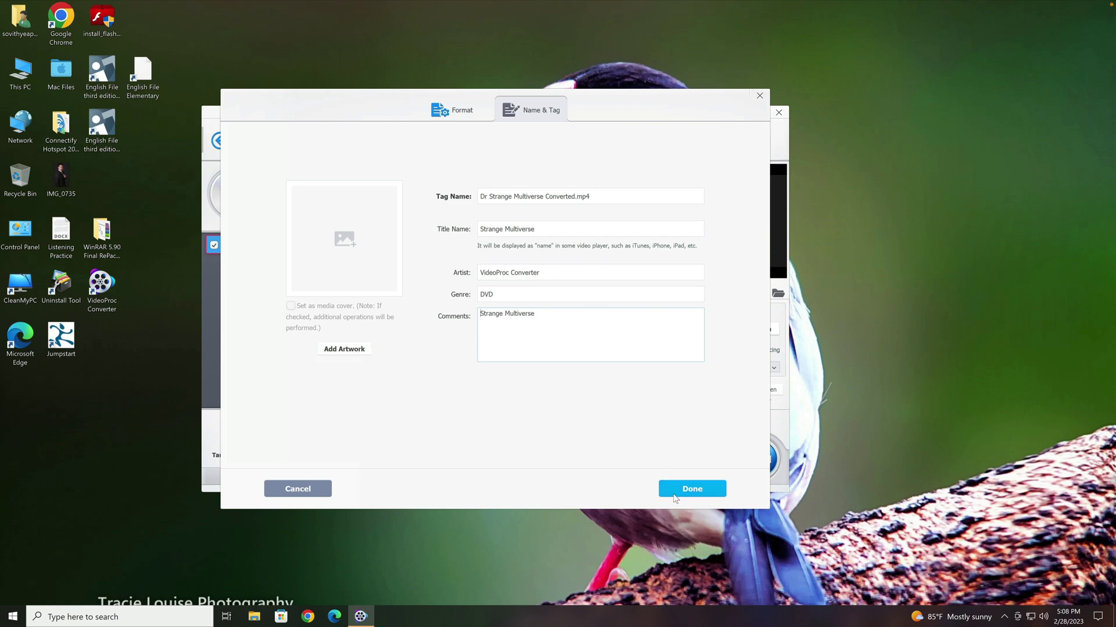
{"action": "left_click", "coordinate": [692, 489]}
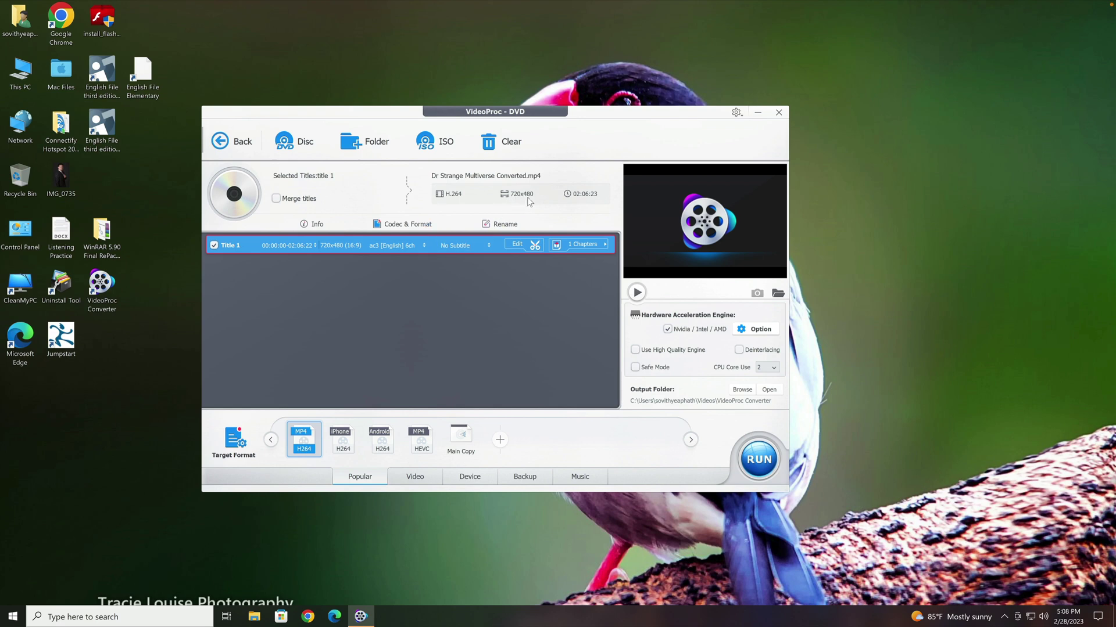
- Set the MP4 H264 output to 1920x1080, keeping the original frame rate and default quality
{"action": "mouse_move", "coordinate": [292, 440]}
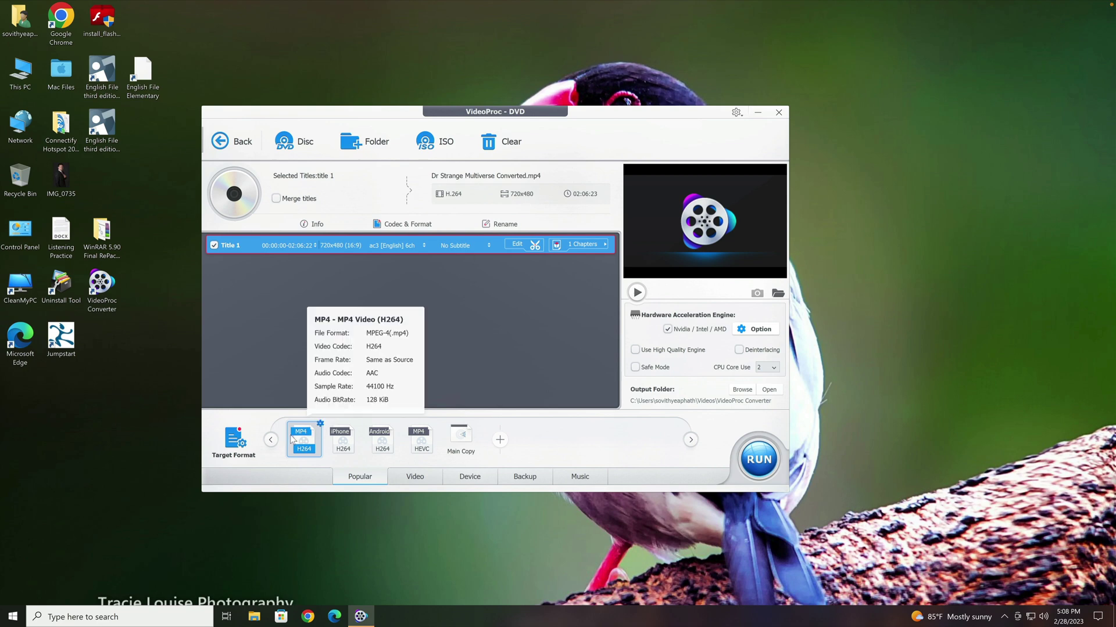
{"action": "left_click", "coordinate": [321, 425]}
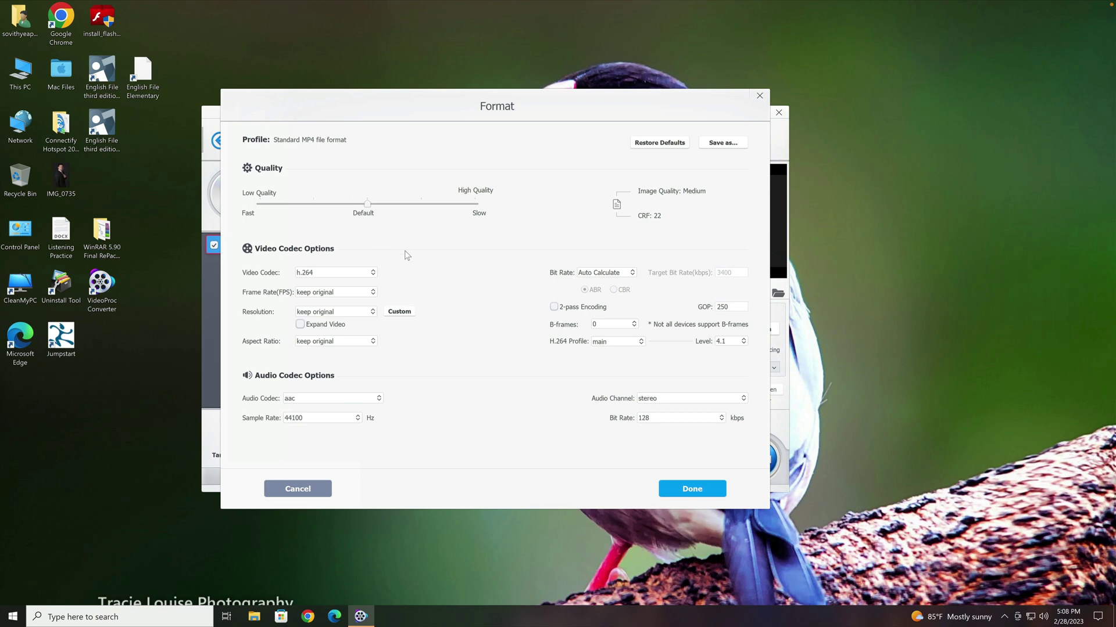
{"action": "left_click", "coordinate": [344, 313]}
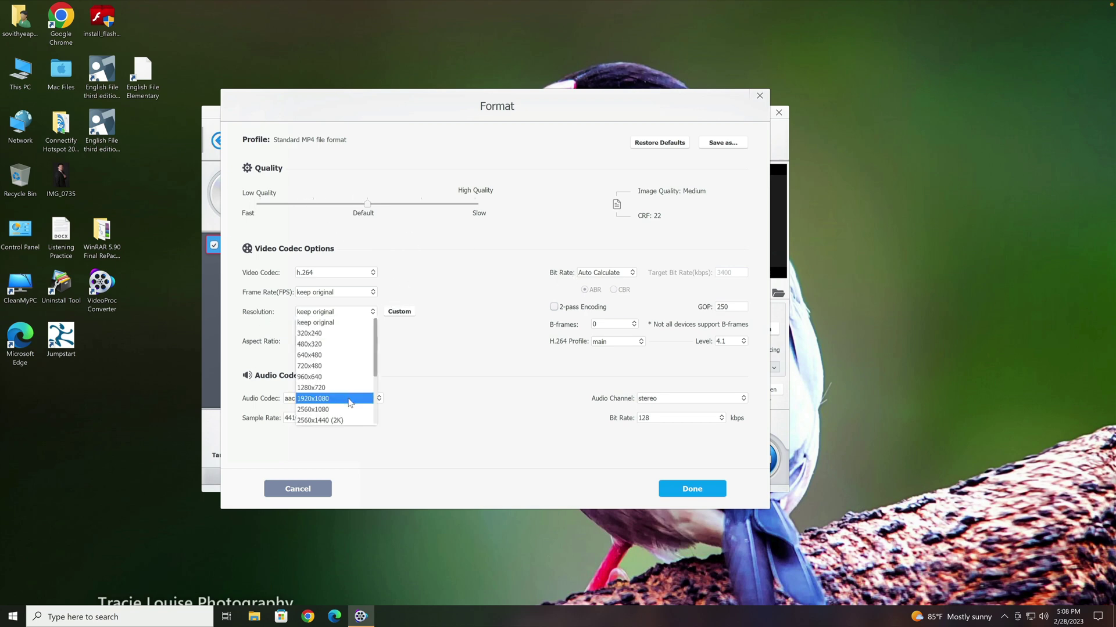
{"action": "left_click", "coordinate": [350, 399]}
{"action": "scroll", "coordinate": [354, 401], "scroll_direction": "down", "scroll_amount": 3}
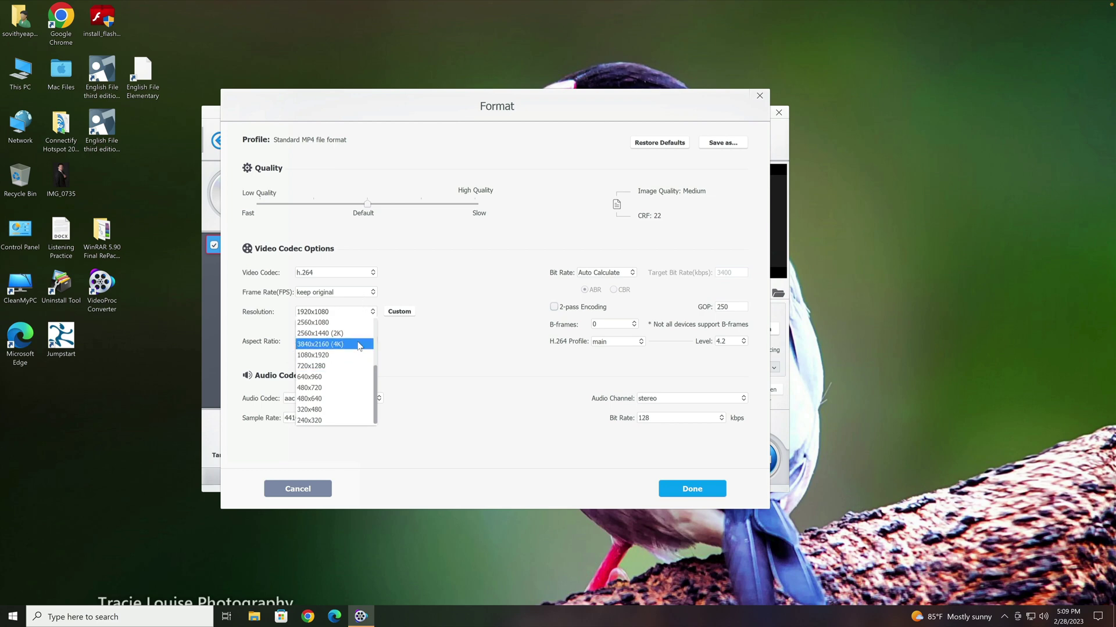
{"action": "left_click", "coordinate": [358, 293]}
{"action": "left_click", "coordinate": [418, 290]}
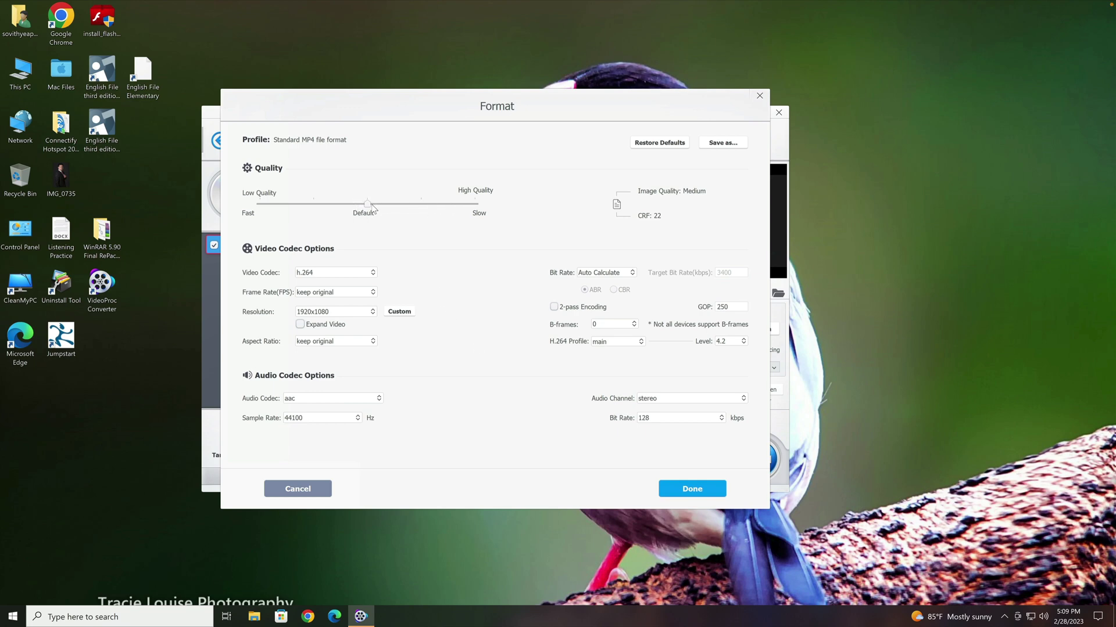
{"action": "left_click", "coordinate": [476, 204]}
{"action": "left_click_drag", "start_coordinate": [476, 203], "coordinate": [382, 210]}
{"action": "left_click", "coordinate": [699, 488]}
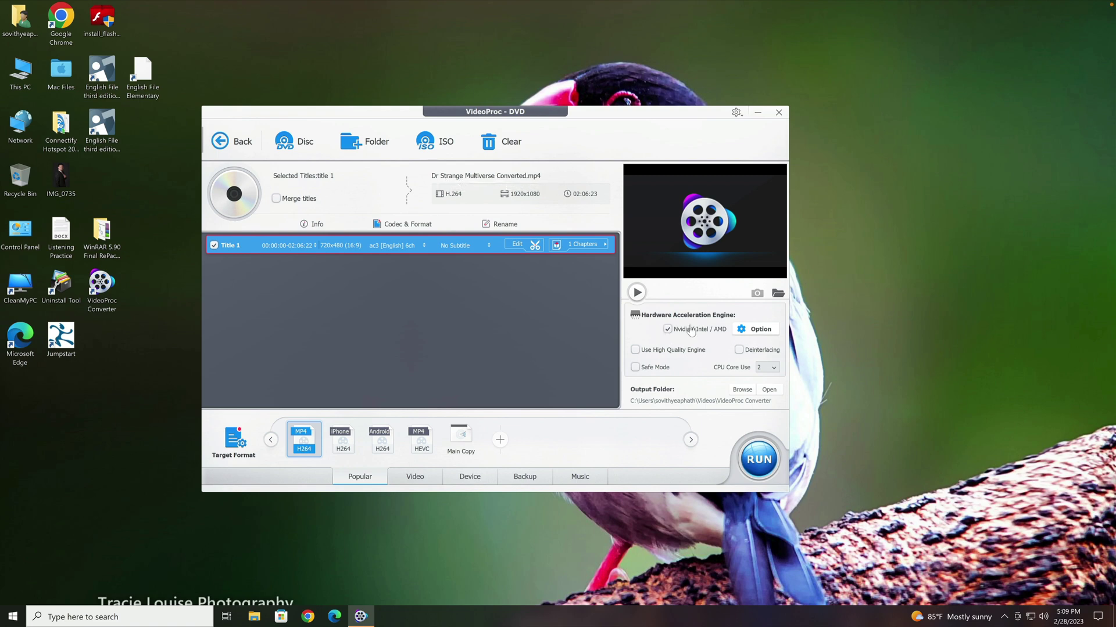
- Review the detected hardware acceleration details, then dismiss the Hardware Info dialog
{"action": "left_click", "coordinate": [760, 330]}
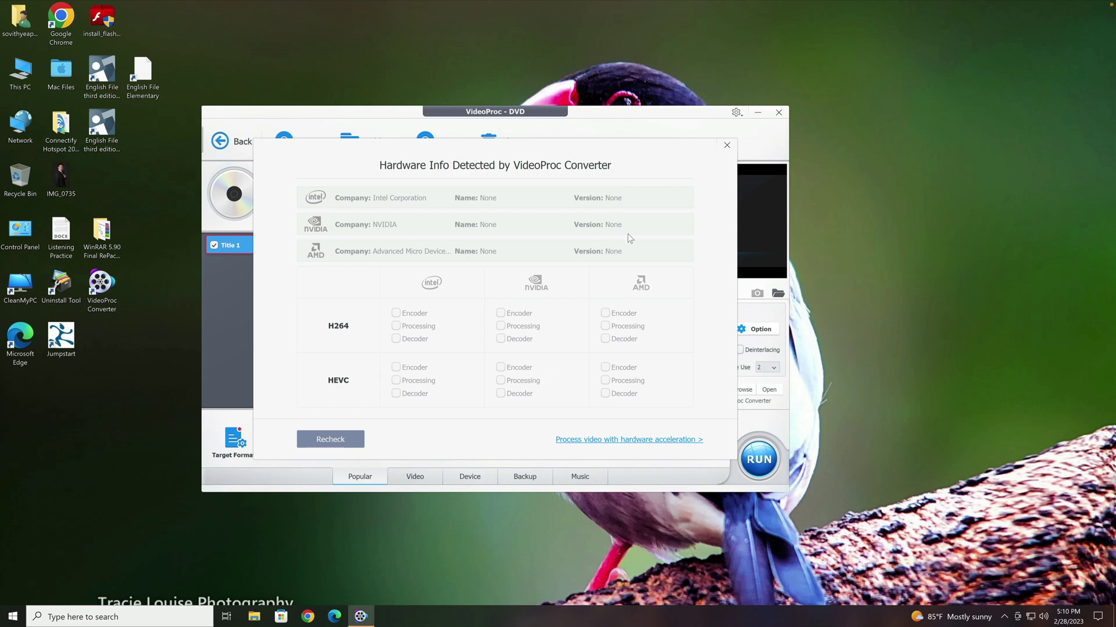
{"action": "left_click", "coordinate": [727, 147]}
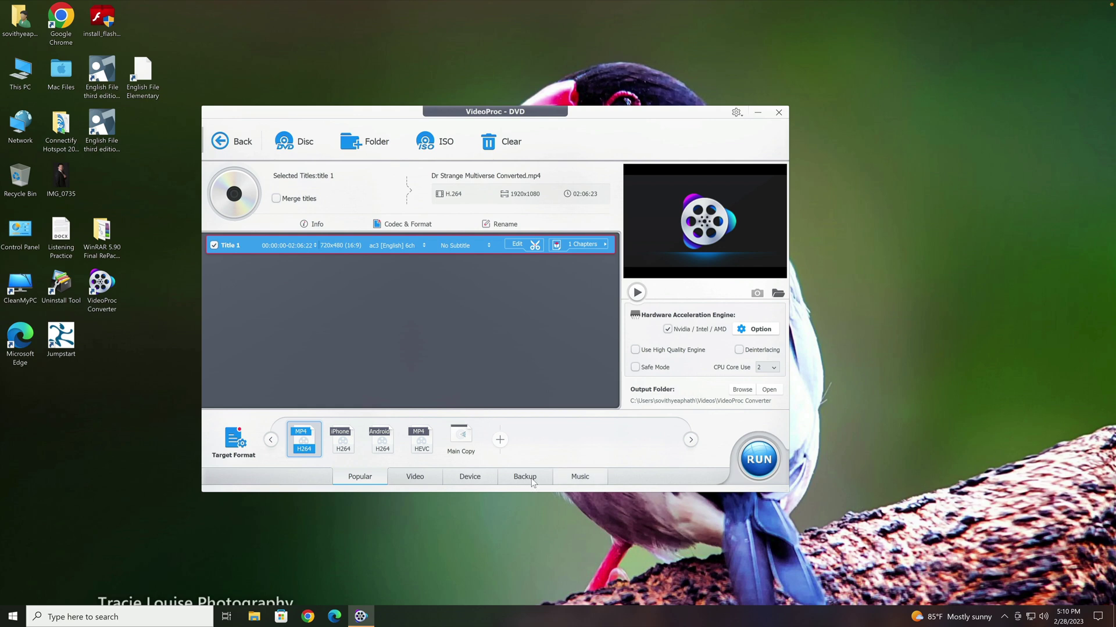
- Run the conversion of Title 1 and let it finish
{"action": "left_click", "coordinate": [760, 462]}
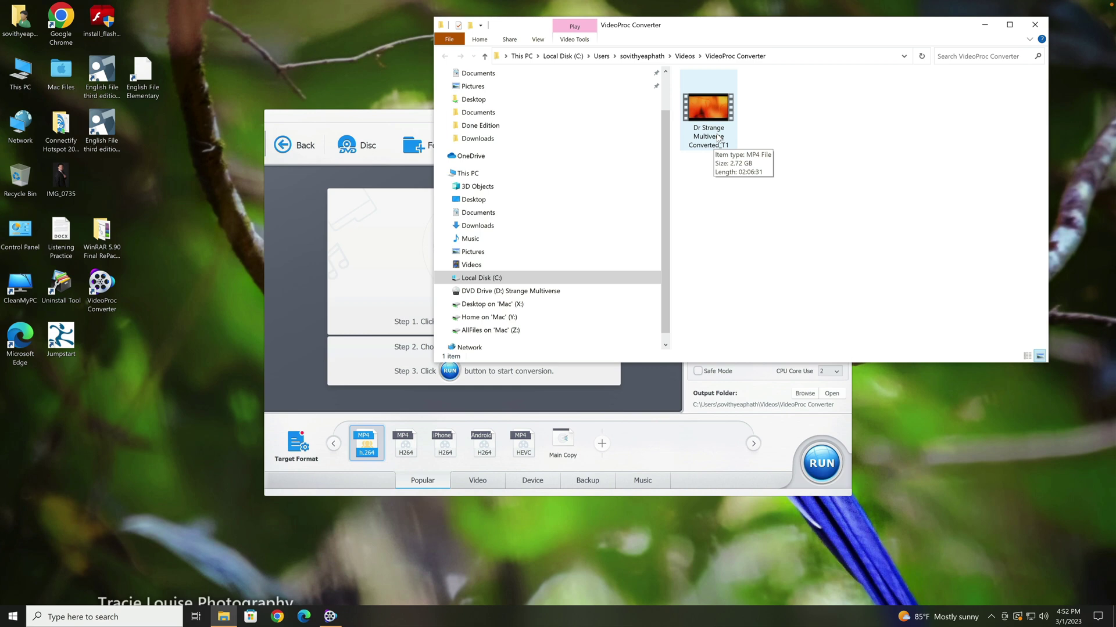
- Play Dr Strange Multiverse Converted_T1 in Movies & TV and centre the player window
{"action": "double_click", "coordinate": [719, 137]}
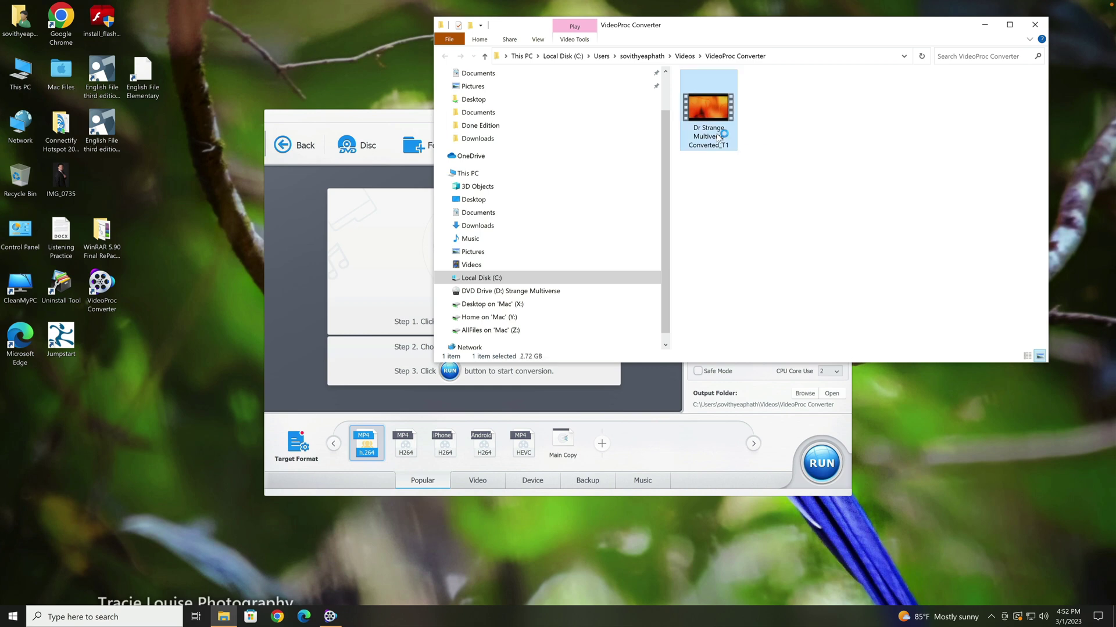
{"action": "left_click_drag", "start_coordinate": [379, 63], "coordinate": [535, 141]}
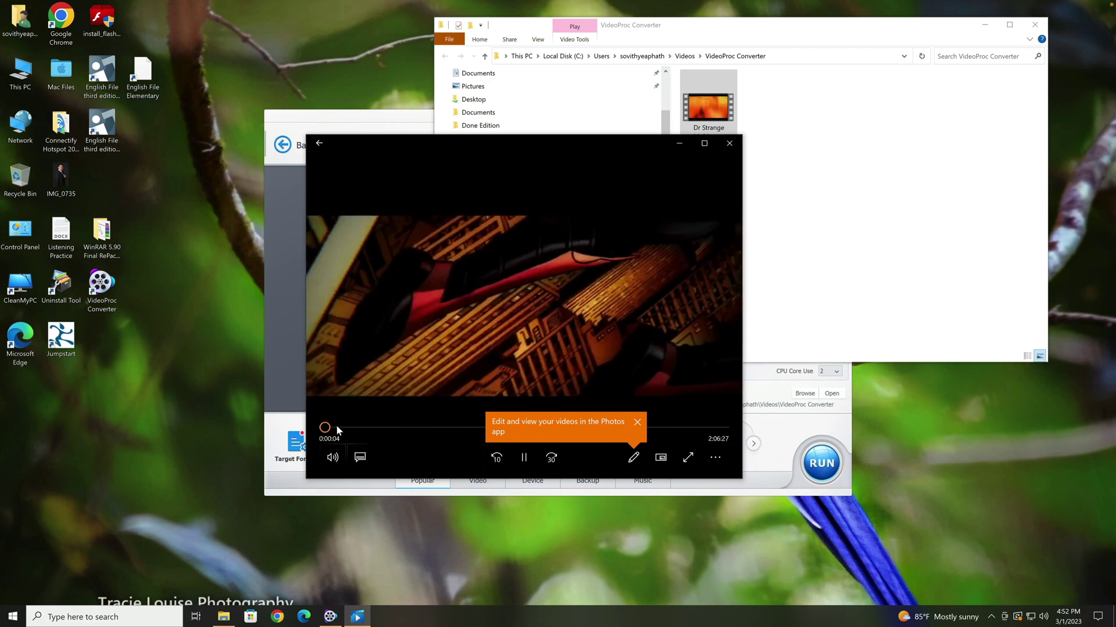
- Seek to about 3:51, 13, 25, 36 minutes and beyond, then close the player
{"action": "left_click", "coordinate": [337, 428]}
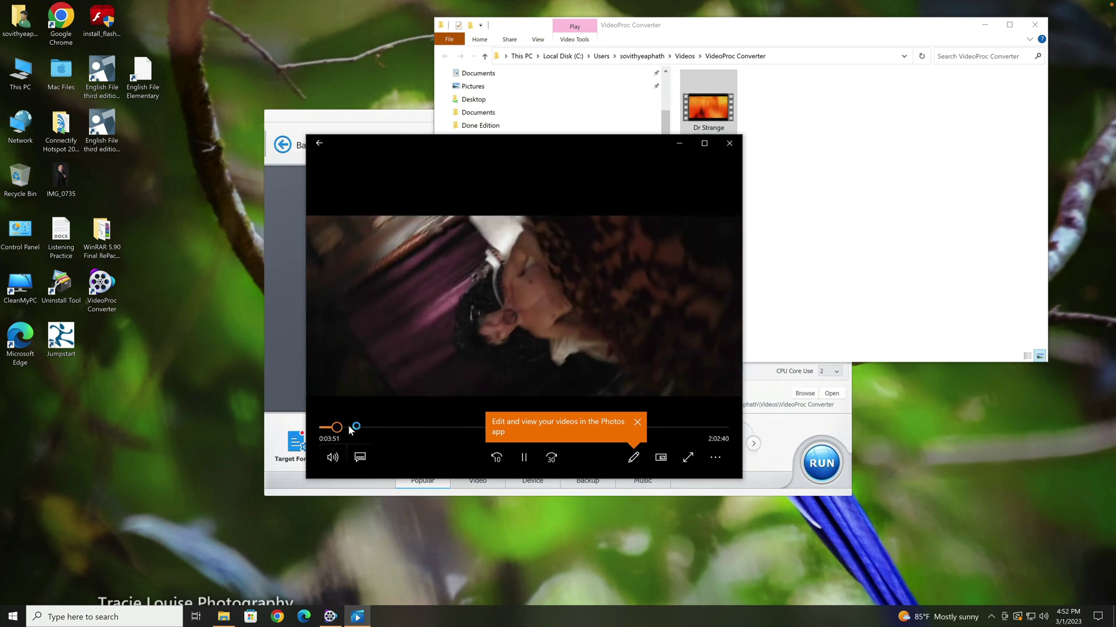
{"action": "left_click", "coordinate": [366, 428]}
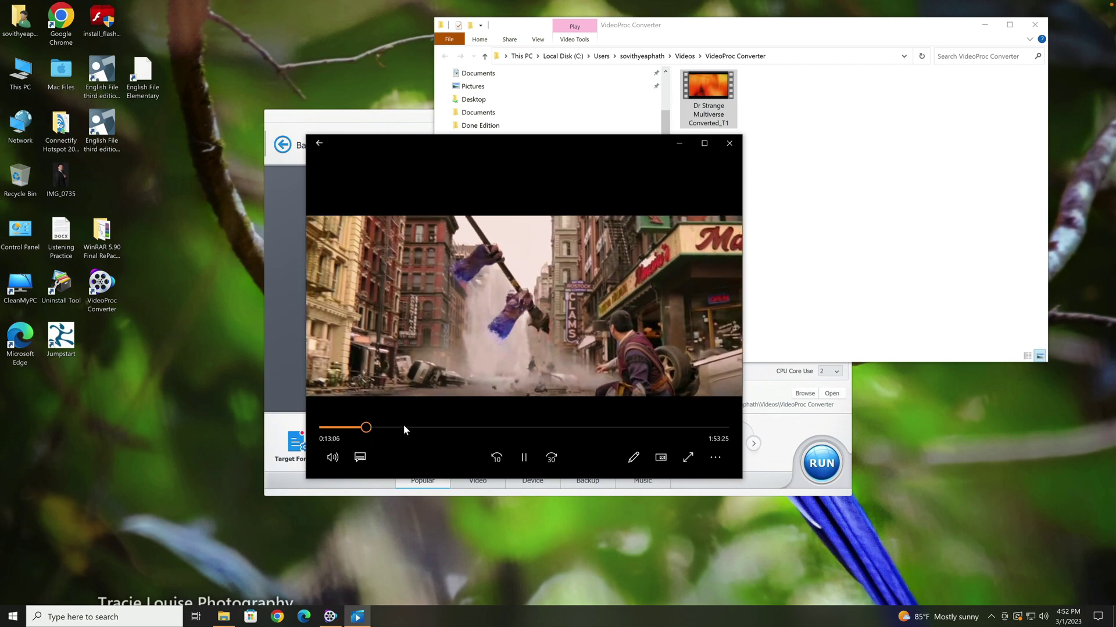
{"action": "left_click", "coordinate": [404, 428]}
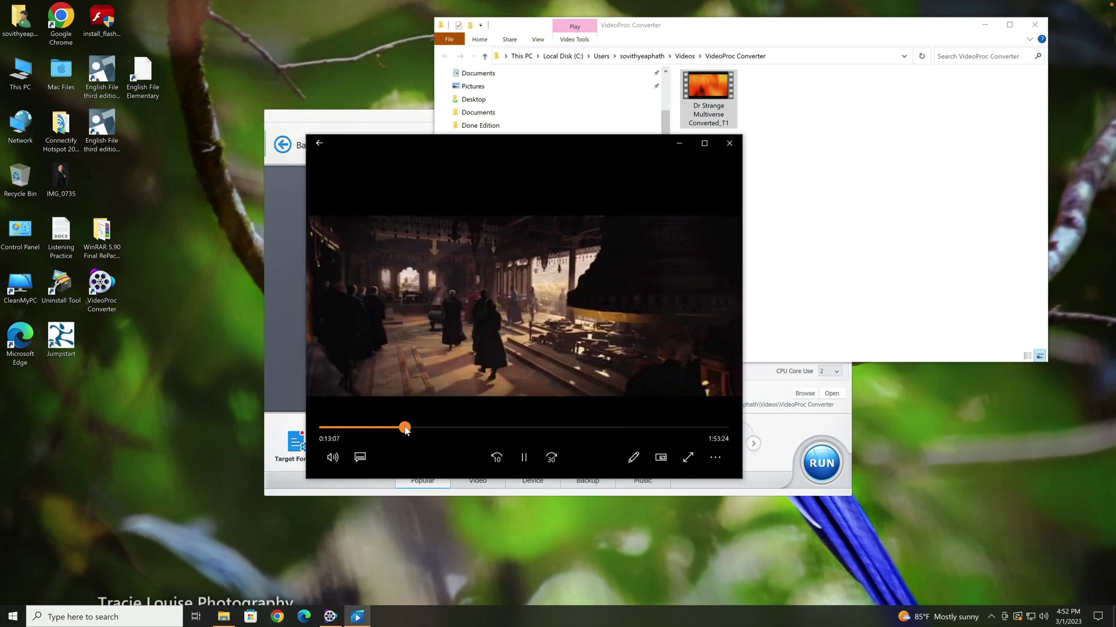
{"action": "left_click", "coordinate": [439, 428]}
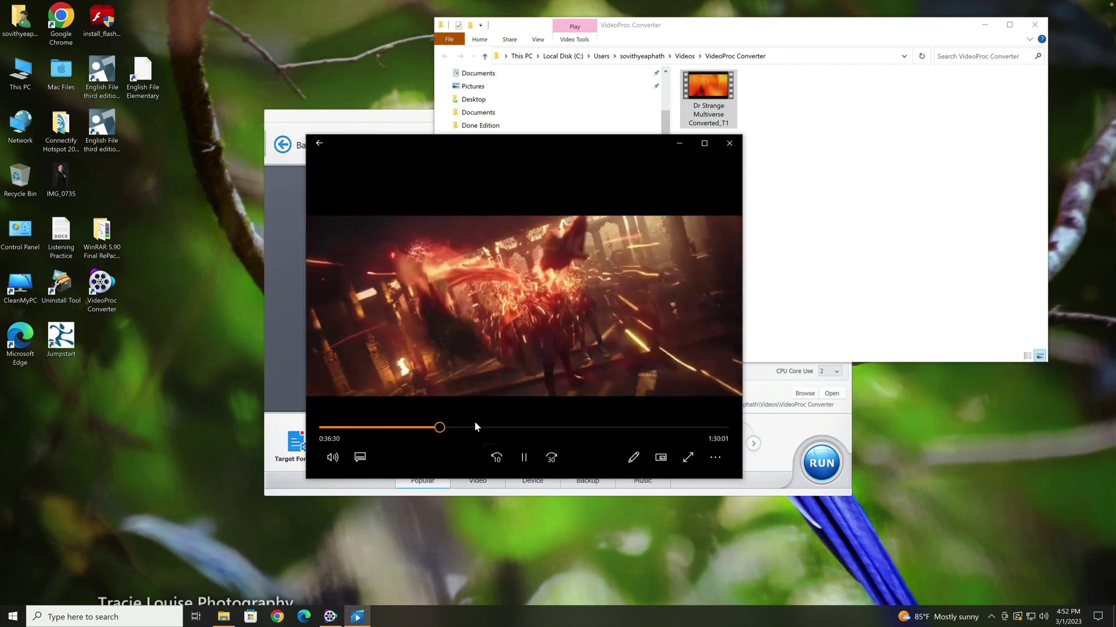
{"action": "left_click", "coordinate": [472, 427]}
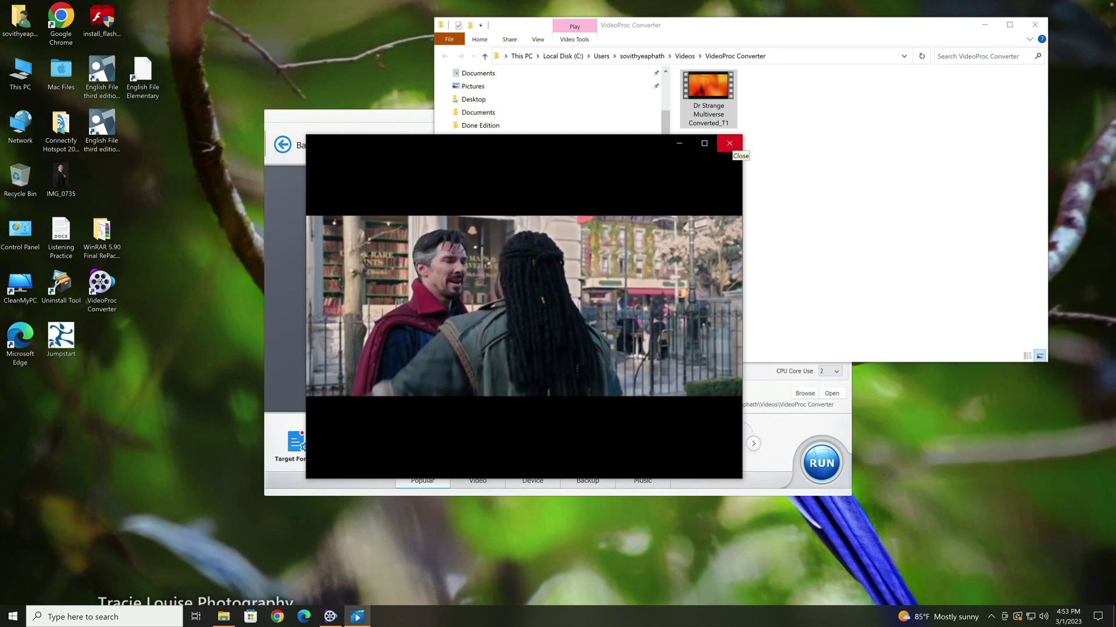
{"action": "left_click", "coordinate": [729, 144]}
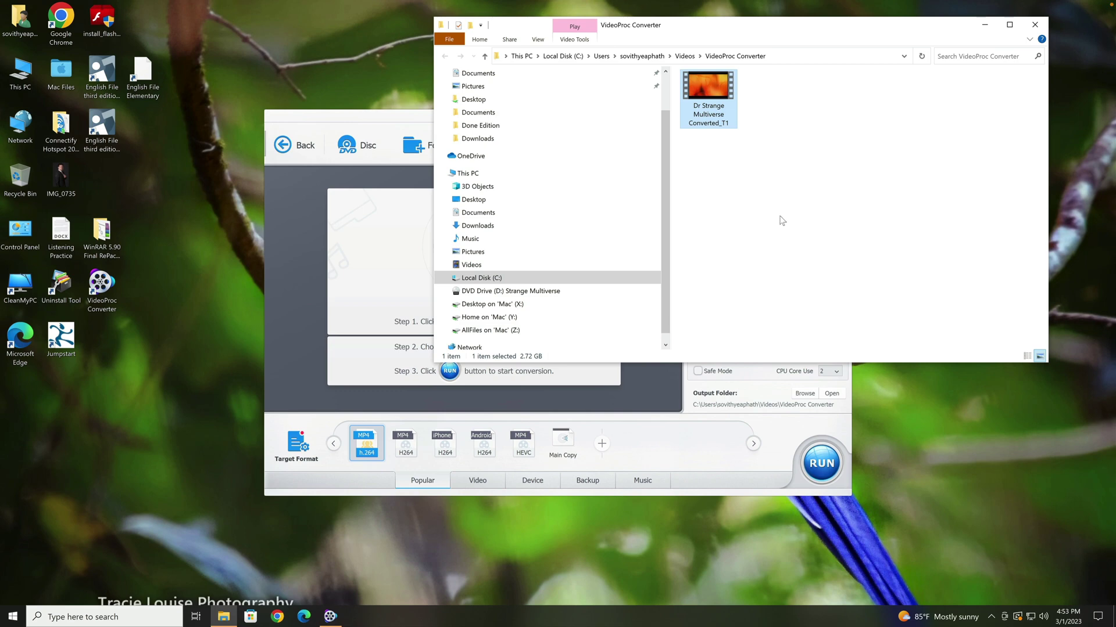
- Close Explorer and reopen the output profiles at General Profiles
{"action": "key", "text": "alt+F4"}
{"action": "left_click", "coordinate": [298, 444]}
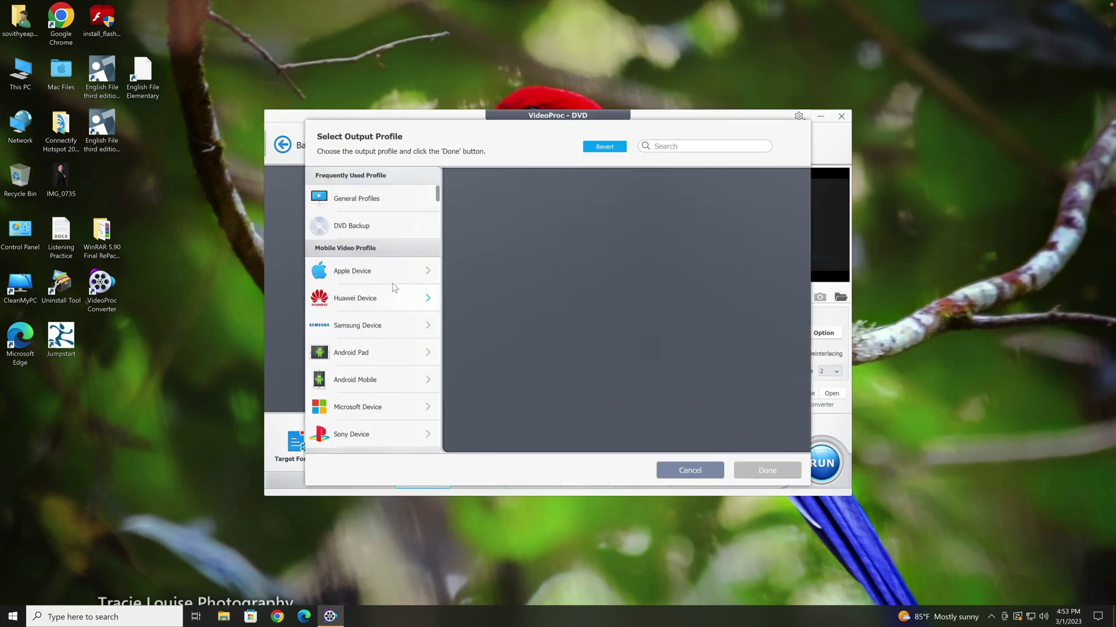
{"action": "left_click", "coordinate": [411, 200]}
{"action": "scroll", "coordinate": [391, 403], "scroll_direction": "down", "scroll_amount": 4}
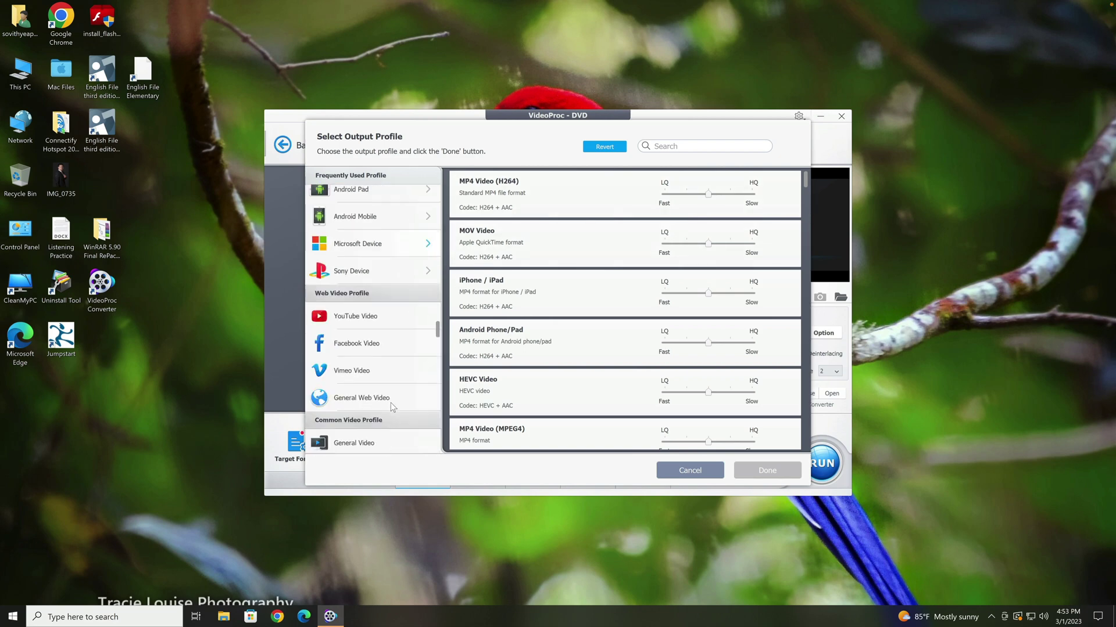
{"action": "scroll", "coordinate": [390, 403], "scroll_direction": "down", "scroll_amount": 1}
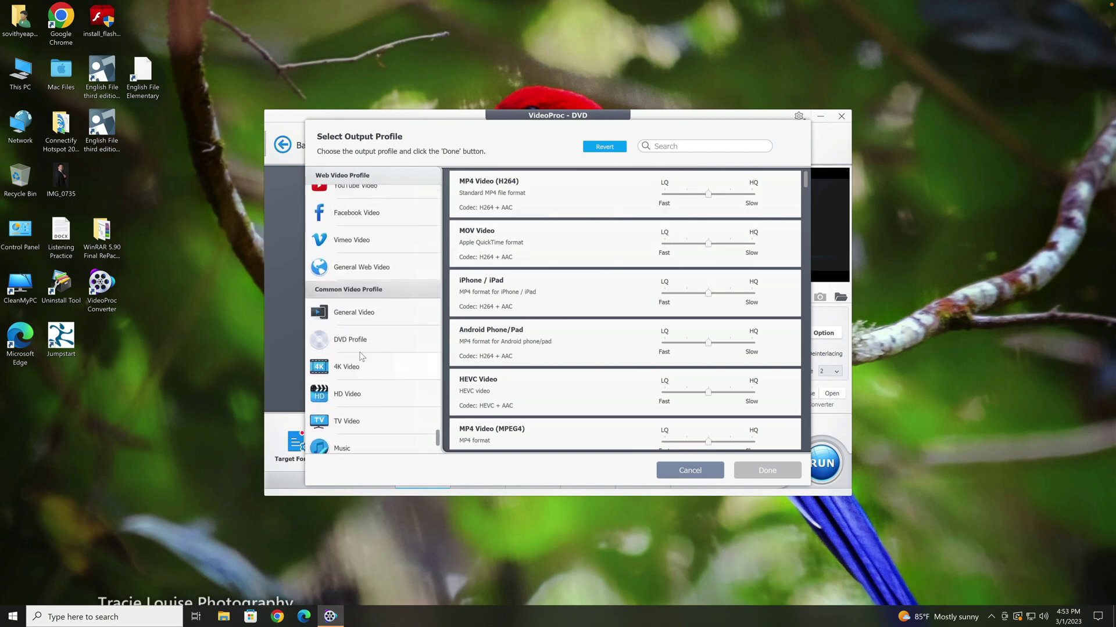
{"action": "scroll", "coordinate": [381, 250], "scroll_direction": "up", "scroll_amount": 1}
- Browse the YouTube, Vimeo, Facebook and 4K Video profile categories
{"action": "left_click", "coordinate": [381, 229]}
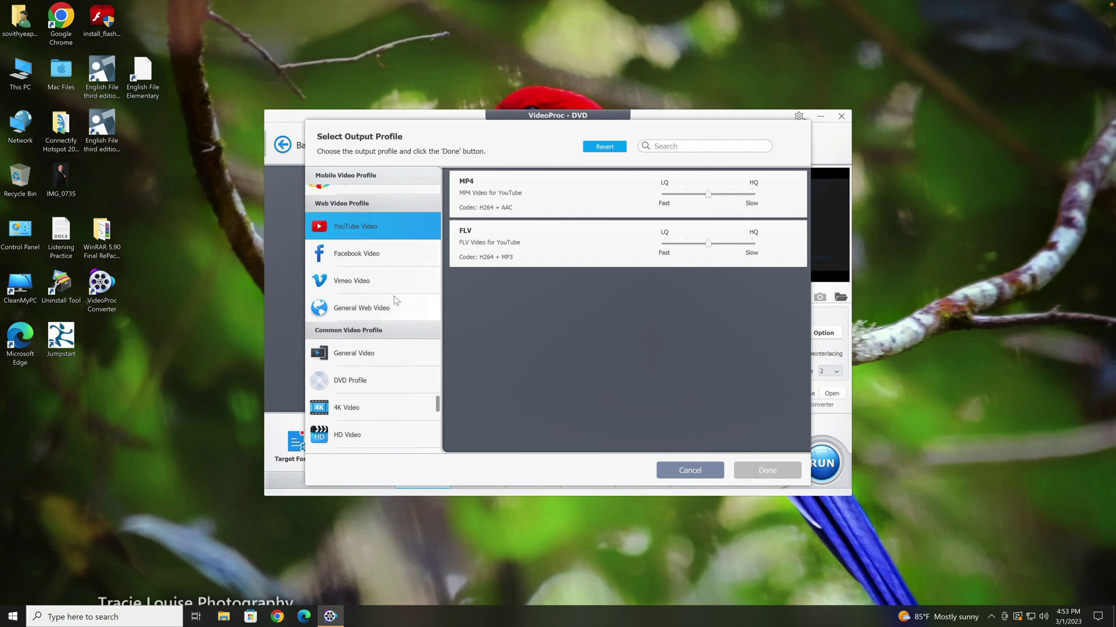
{"action": "left_click", "coordinate": [410, 280]}
{"action": "left_click", "coordinate": [407, 255]}
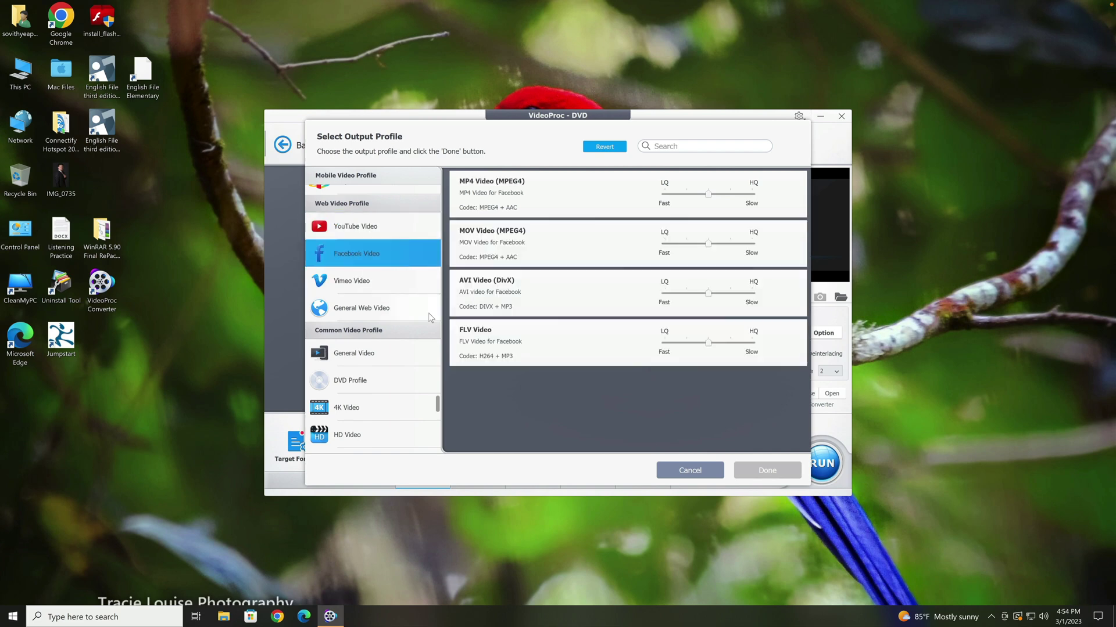
{"action": "scroll", "coordinate": [395, 374], "scroll_direction": "down", "scroll_amount": 1}
{"action": "left_click", "coordinate": [379, 358]}
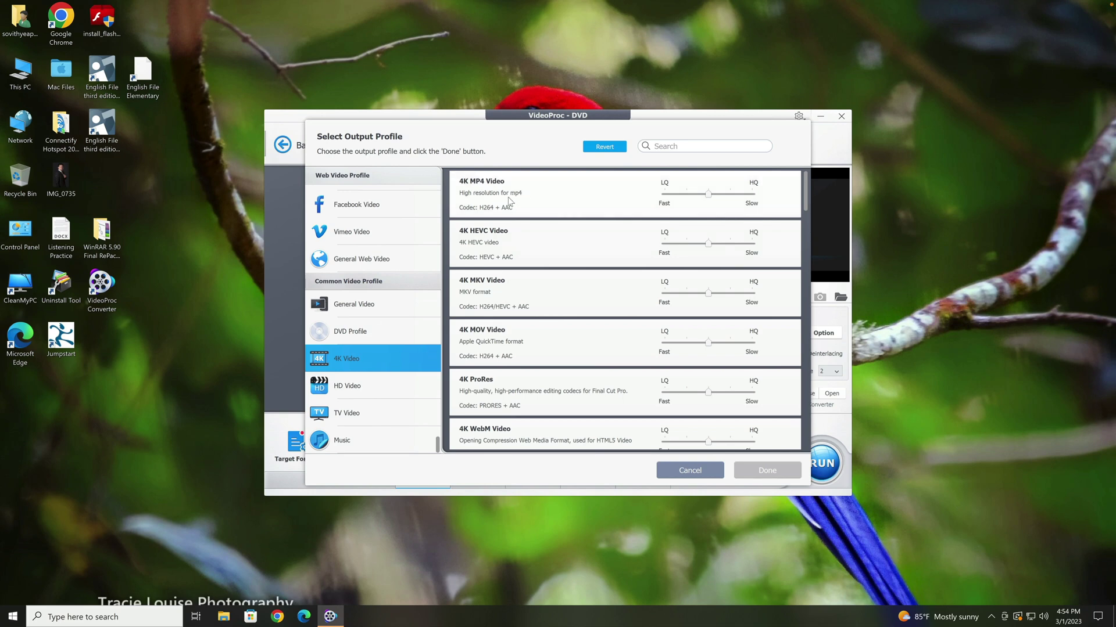
{"action": "left_click", "coordinate": [689, 470]}
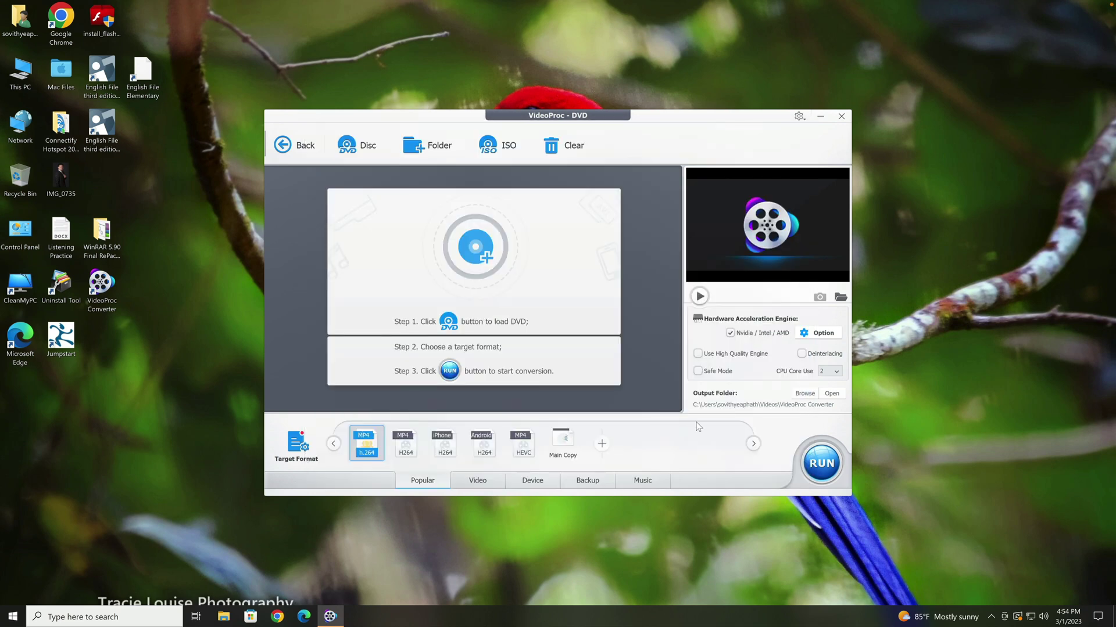